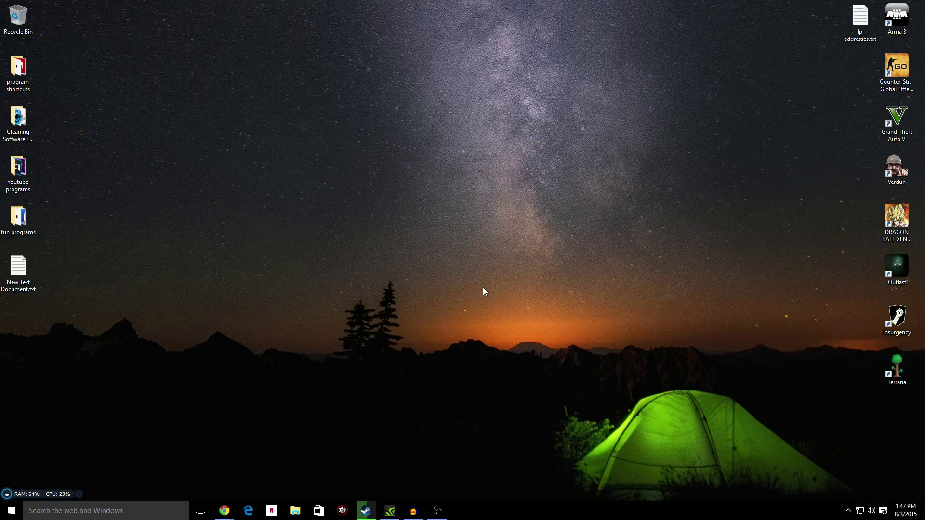
Launch GeForce Experience's Drivers page, check for driver updates, and move the window top-right.
{"action": "left_click_drag", "start_coordinate": [1, 332], "coordinate": [54, 334]}
{"action": "left_click_drag", "start_coordinate": [55, 334], "coordinate": [668, 355]}
{"action": "left_click", "coordinate": [11, 510]}
{"action": "left_click", "coordinate": [389, 510]}
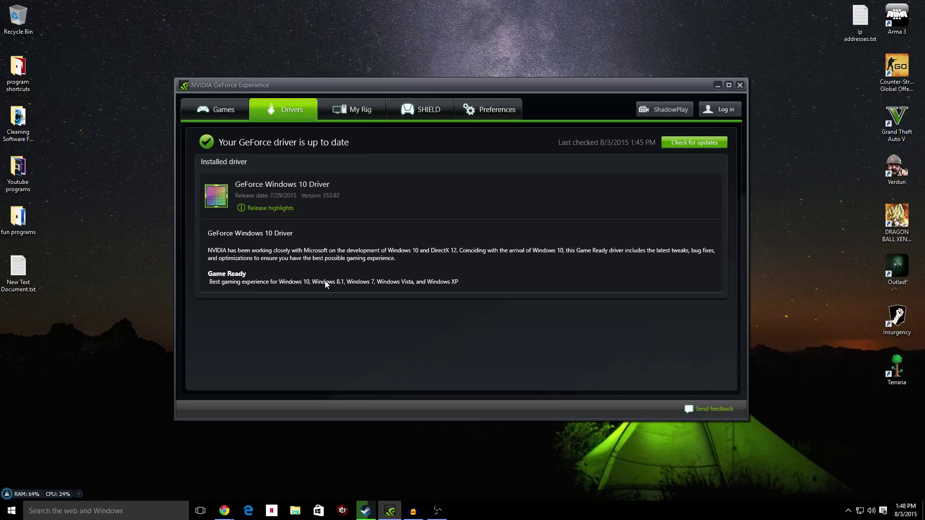
{"action": "left_click", "coordinate": [696, 142]}
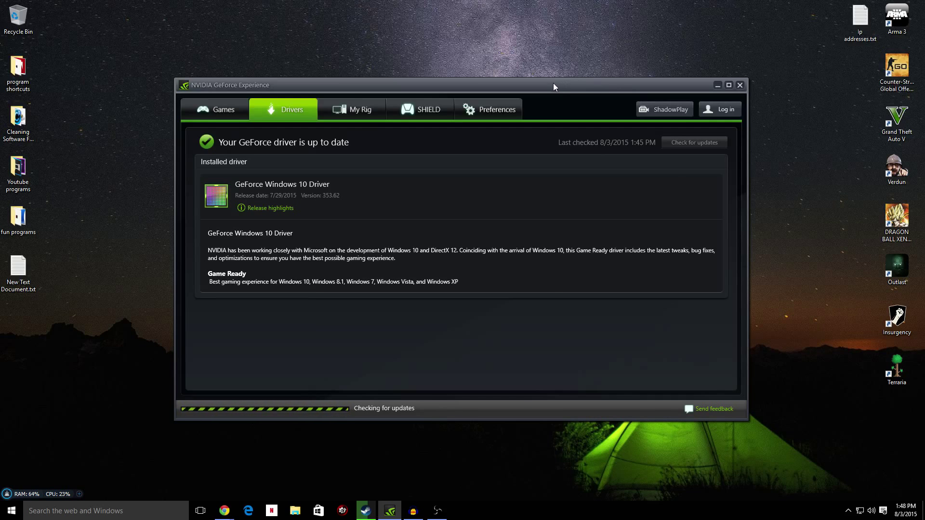
{"action": "left_click_drag", "start_coordinate": [553, 86], "coordinate": [737, 11]}
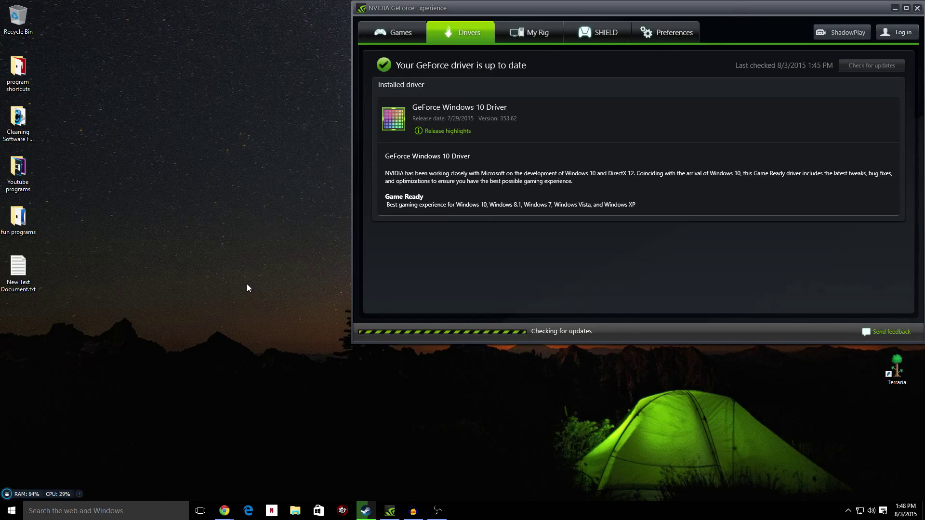
Open the System page from the Start button's Win+X menu.
{"action": "right_click", "coordinate": [13, 515]}
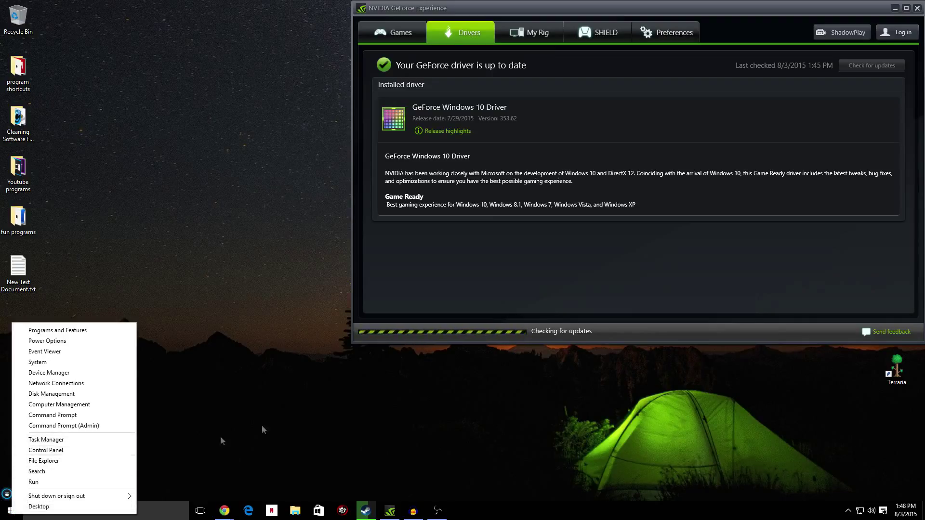
{"action": "left_click", "coordinate": [11, 511]}
{"action": "right_click", "coordinate": [11, 510]}
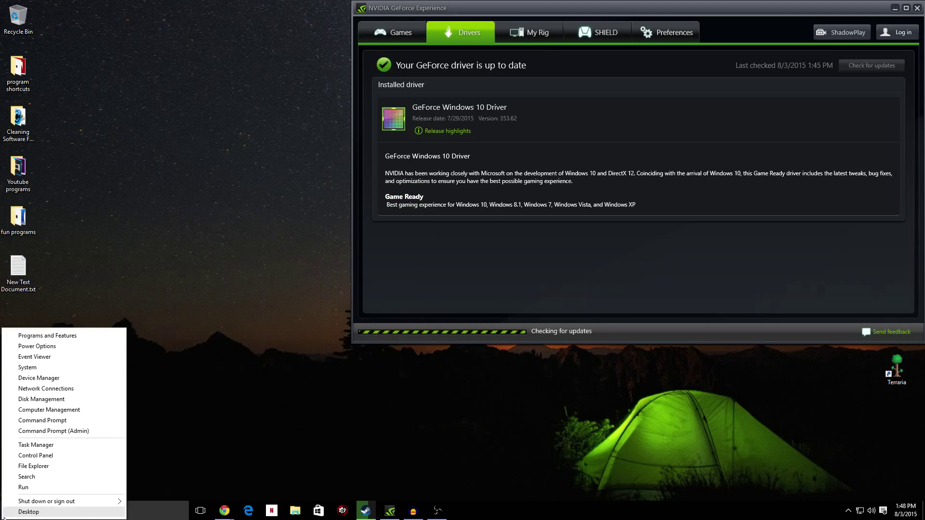
{"action": "left_click", "coordinate": [76, 368]}
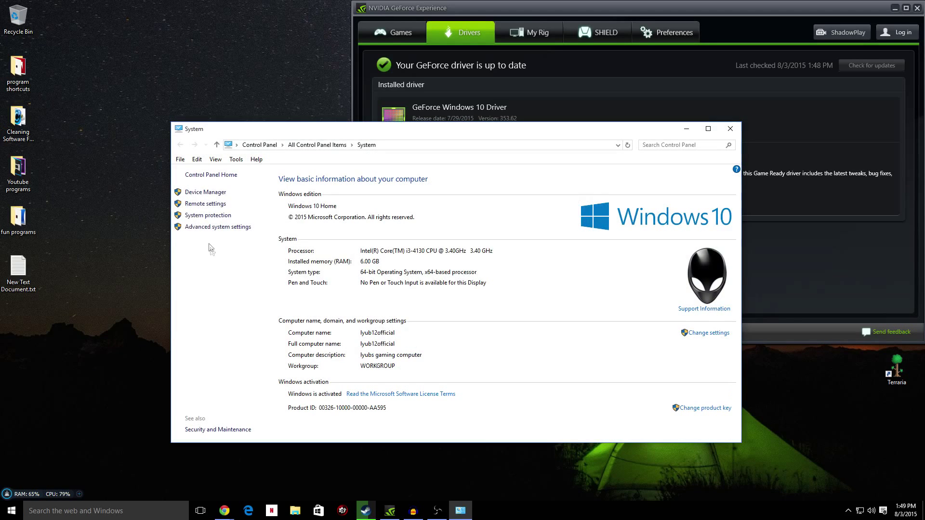
Open Device Manager and confirm Intel HD Graphics 4400 offers Enable, alongside the GeForce GTX 645.
{"action": "left_click", "coordinate": [208, 193]}
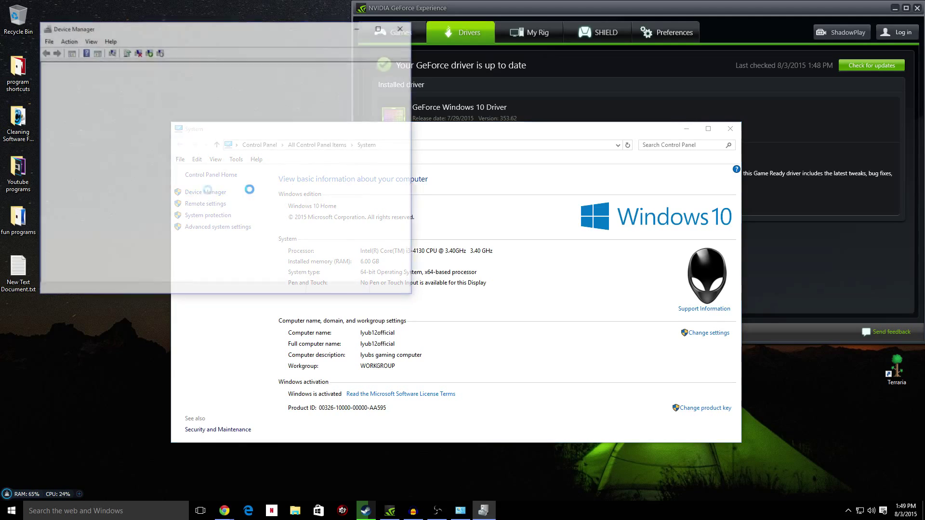
{"action": "left_click", "coordinate": [692, 131]}
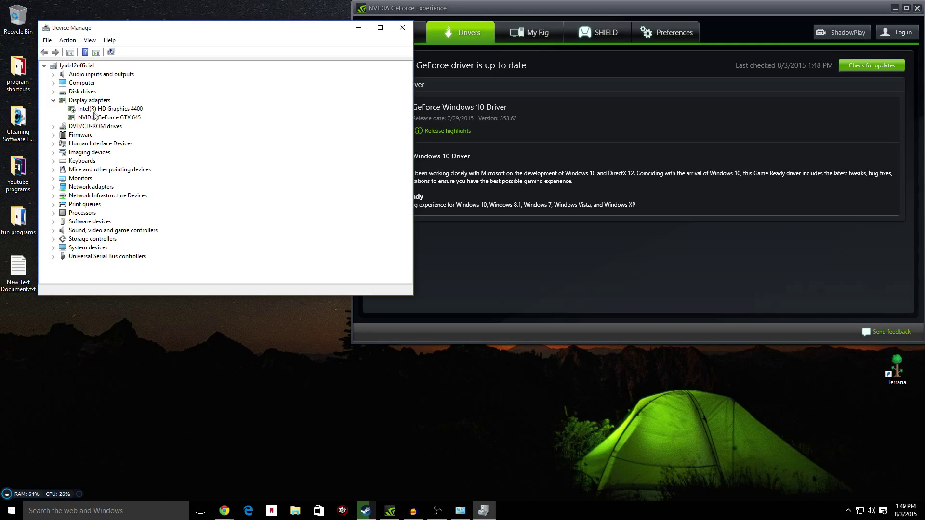
{"action": "left_click", "coordinate": [105, 110]}
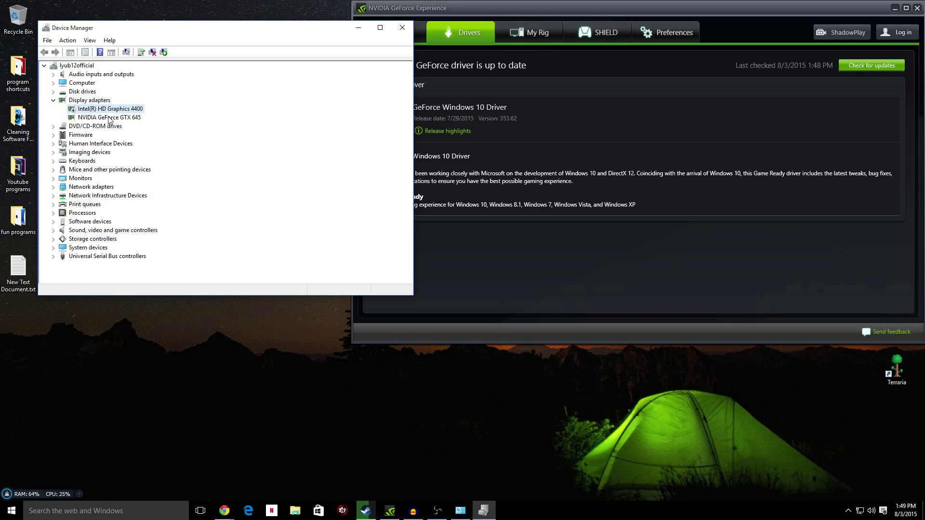
{"action": "left_click", "coordinate": [110, 119]}
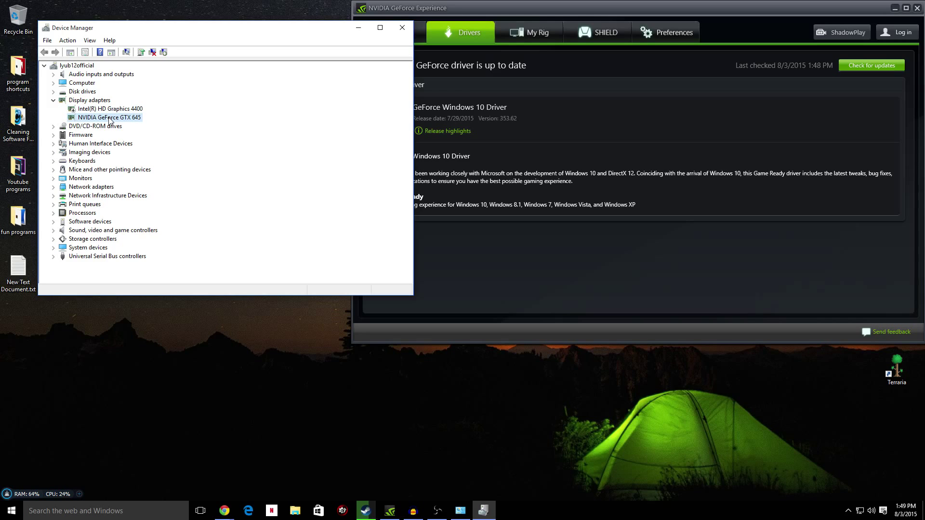
{"action": "right_click", "coordinate": [111, 109]}
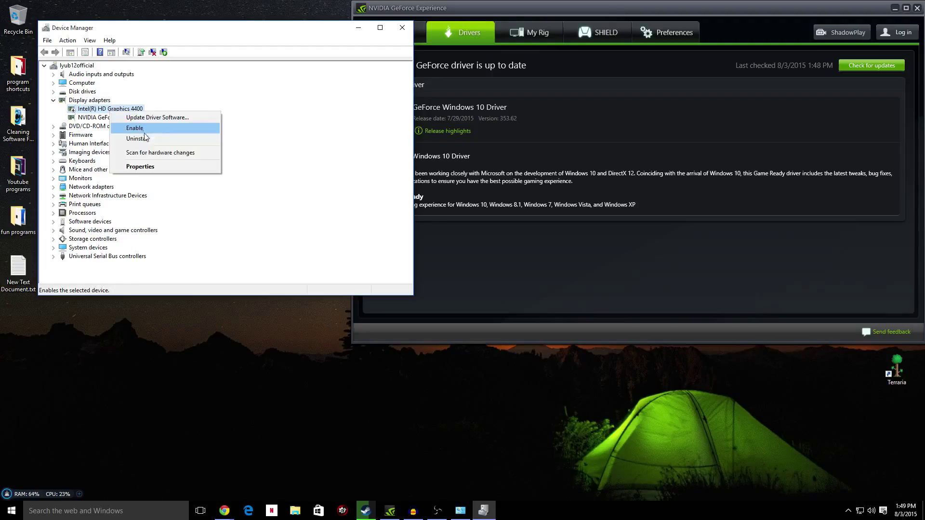
{"action": "left_click", "coordinate": [144, 327]}
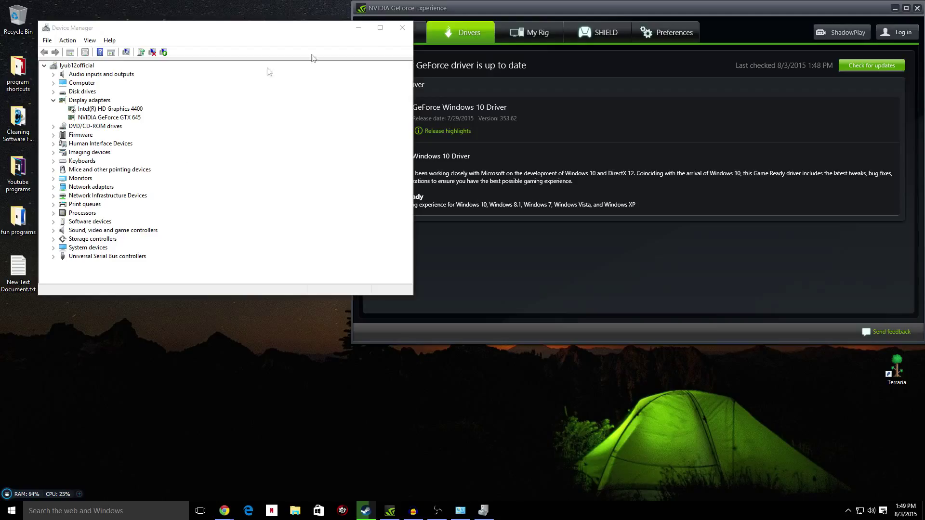
Close Device Manager, check GeForce Experience reports the driver up to date, then close it.
{"action": "left_click", "coordinate": [399, 28]}
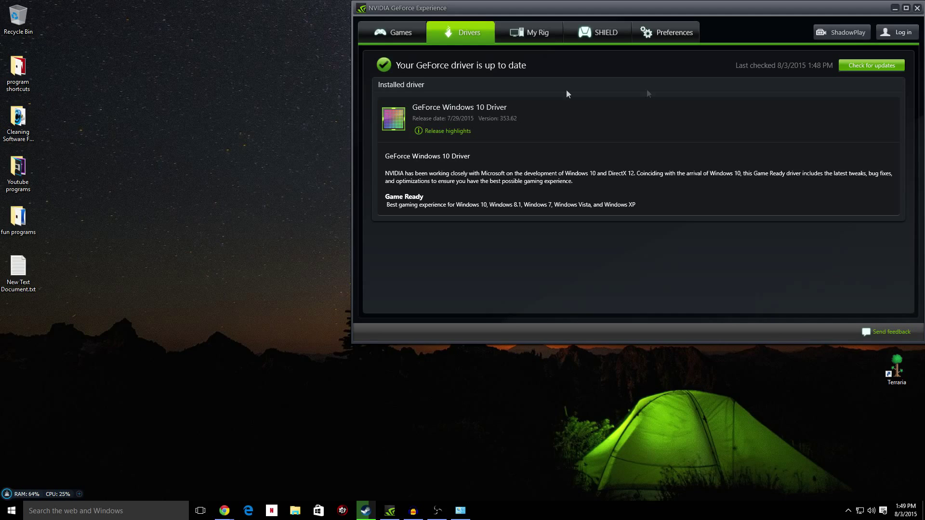
{"action": "left_click", "coordinate": [394, 67]}
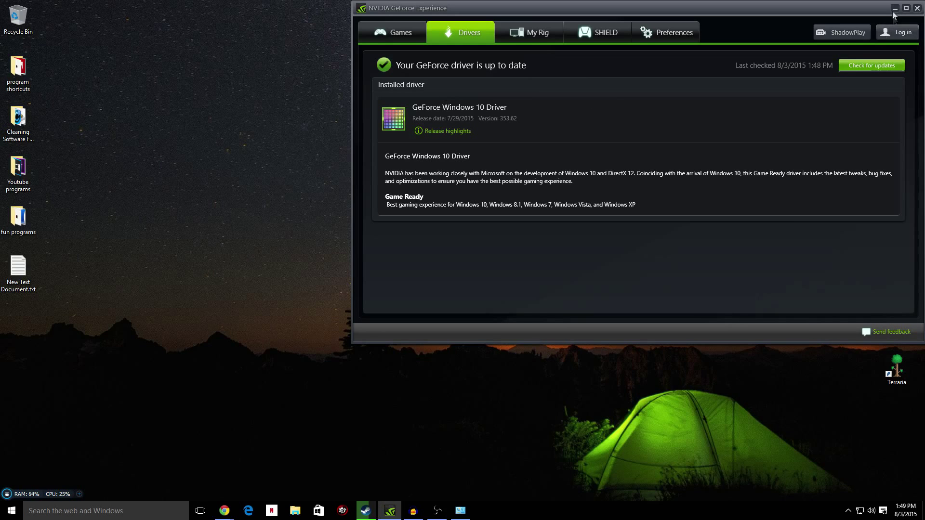
{"action": "left_click", "coordinate": [917, 7]}
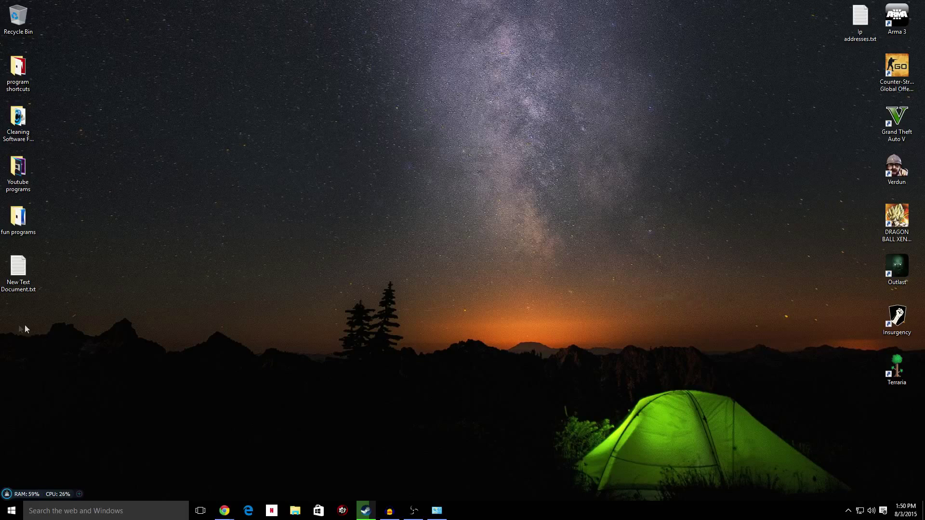
{"action": "left_click_drag", "start_coordinate": [1, 325], "coordinate": [875, 409]}
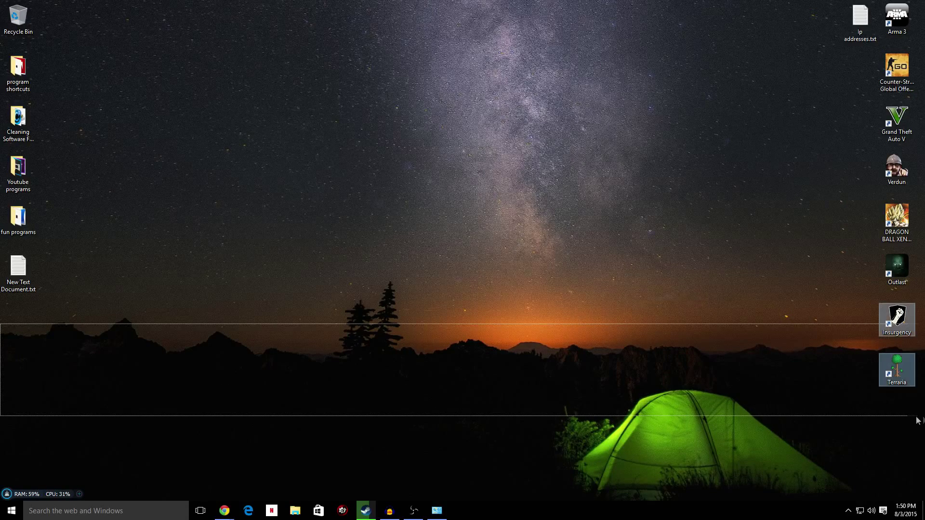
{"action": "mouse_move", "coordinate": [875, 410]}
{"action": "left_mouse_down"}
{"action": "mouse_move", "coordinate": [881, 384]}
{"action": "mouse_move", "coordinate": [200, 297]}
{"action": "mouse_move", "coordinate": [215, 350]}
{"action": "left_mouse_up"}
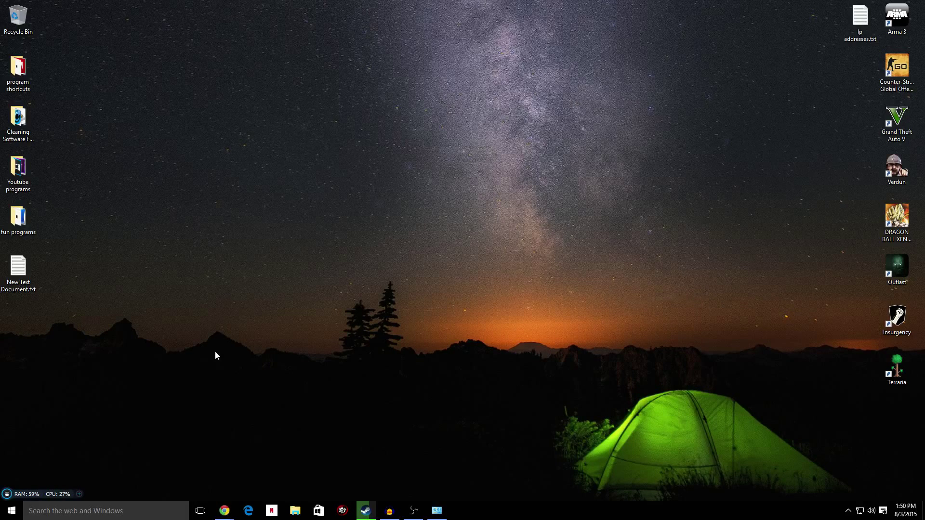